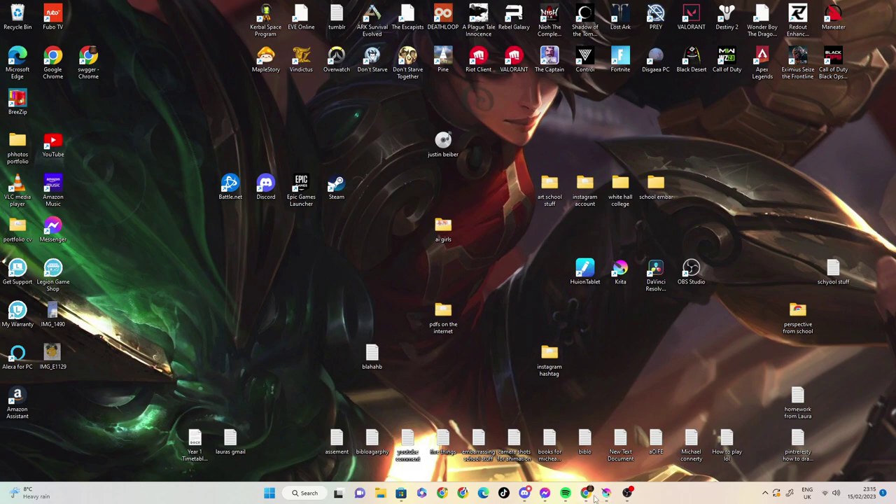
# - Switch to Krita and sketch the U-shaped lower face with the brush size set to 4.74 px
pyautogui.click(607, 493)
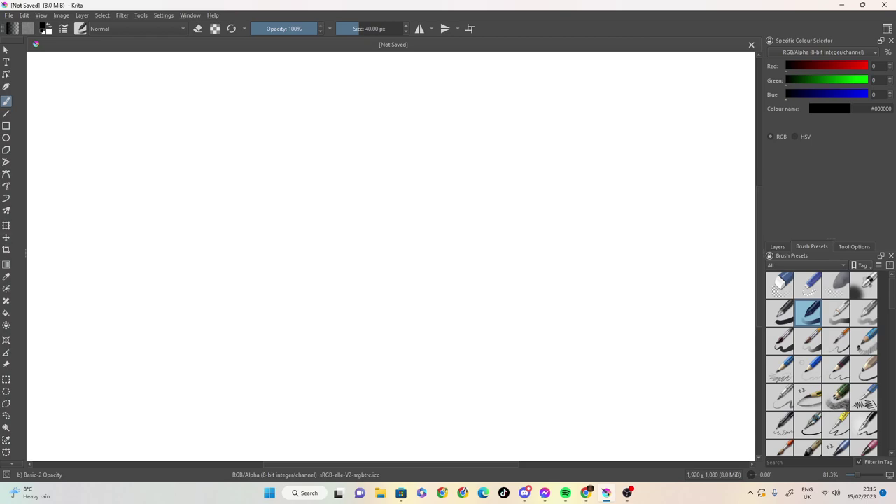
pyautogui.moveTo(357, 28); pyautogui.dragTo(346, 34)
pyautogui.moveTo(253, 191)
pyautogui.mouseDown()
pyautogui.moveTo(256, 234)
pyautogui.moveTo(273, 266)
pyautogui.moveTo(314, 280)
pyautogui.moveTo(350, 254)
pyautogui.moveTo(373, 191)
pyautogui.mouseUp()
pyautogui.moveTo(363, 227); pyautogui.dragTo(375, 173)
pyautogui.moveTo(365, 234); pyautogui.dragTo(374, 175)
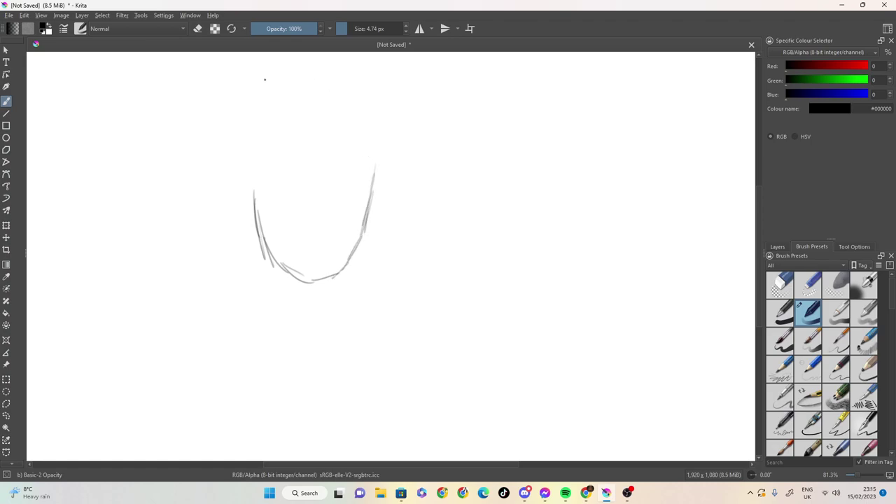
# - Close the head outline with loose curved strokes forming a rounded skull above the jaw
pyautogui.moveTo(249, 196)
pyautogui.mouseDown()
pyautogui.moveTo(261, 121)
pyautogui.moveTo(304, 100)
pyautogui.moveTo(349, 129)
pyautogui.mouseUp()
pyautogui.moveTo(369, 163)
pyautogui.mouseDown()
pyautogui.moveTo(374, 172)
pyautogui.moveTo(378, 119)
pyautogui.moveTo(352, 103)
pyautogui.mouseUp()
pyautogui.moveTo(359, 109)
pyautogui.mouseDown()
pyautogui.moveTo(373, 170)
pyautogui.moveTo(338, 107)
pyautogui.moveTo(306, 97)
pyautogui.mouseUp()
pyautogui.moveTo(315, 96)
pyautogui.mouseDown()
pyautogui.moveTo(280, 108)
pyautogui.moveTo(249, 150)
pyautogui.mouseUp()
pyautogui.moveTo(283, 101); pyautogui.dragTo(257, 122)
pyautogui.moveTo(301, 98)
pyautogui.mouseDown()
pyautogui.moveTo(359, 122)
pyautogui.moveTo(373, 143)
pyautogui.mouseUp()
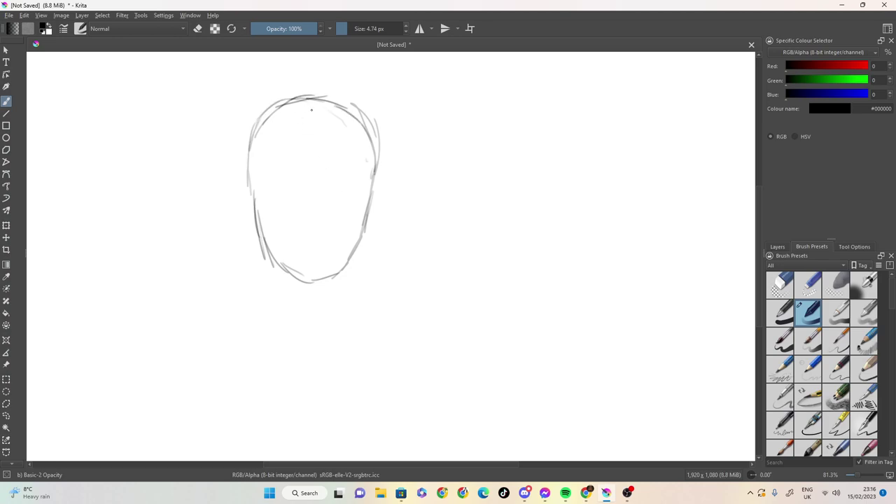
# - Sketch the hairline with a strand falling over the forehead, and add an ear on each side of the head
pyautogui.moveTo(365, 209)
pyautogui.mouseDown()
pyautogui.moveTo(359, 146)
pyautogui.moveTo(331, 148)
pyautogui.mouseUp()
pyautogui.moveTo(323, 148)
pyautogui.mouseDown()
pyautogui.moveTo(293, 156)
pyautogui.moveTo(301, 184)
pyautogui.moveTo(308, 144)
pyautogui.moveTo(306, 185)
pyautogui.moveTo(303, 144)
pyautogui.moveTo(323, 152)
pyautogui.moveTo(268, 140)
pyautogui.moveTo(259, 149)
pyautogui.moveTo(264, 175)
pyautogui.mouseUp()
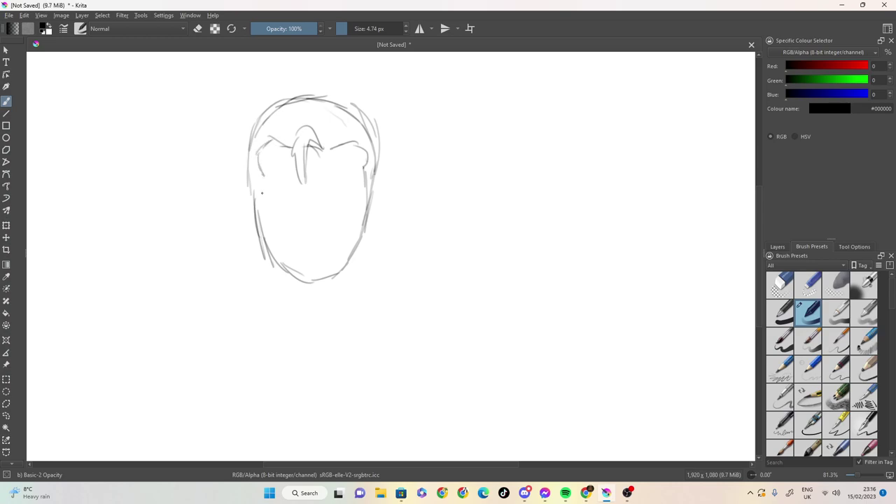
pyautogui.moveTo(252, 184)
pyautogui.mouseDown()
pyautogui.moveTo(233, 213)
pyautogui.moveTo(250, 227)
pyautogui.mouseUp()
pyautogui.moveTo(371, 187)
pyautogui.mouseDown()
pyautogui.moveTo(388, 210)
pyautogui.moveTo(367, 237)
pyautogui.mouseUp()
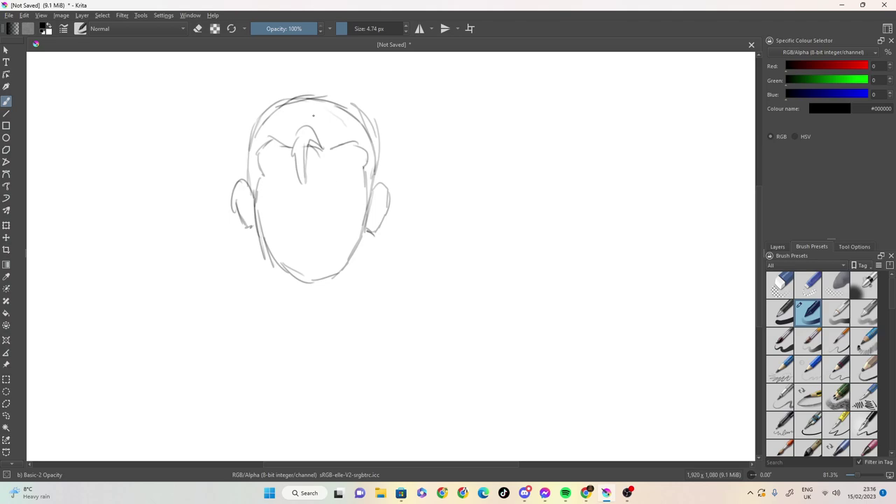
# - Outline the outer hair shape around the skull from ear to ear, with a small notch at the crown
pyautogui.moveTo(236, 181)
pyautogui.mouseDown()
pyautogui.moveTo(225, 133)
pyautogui.moveTo(272, 79)
pyautogui.moveTo(304, 60)
pyautogui.moveTo(354, 76)
pyautogui.moveTo(371, 93)
pyautogui.mouseUp()
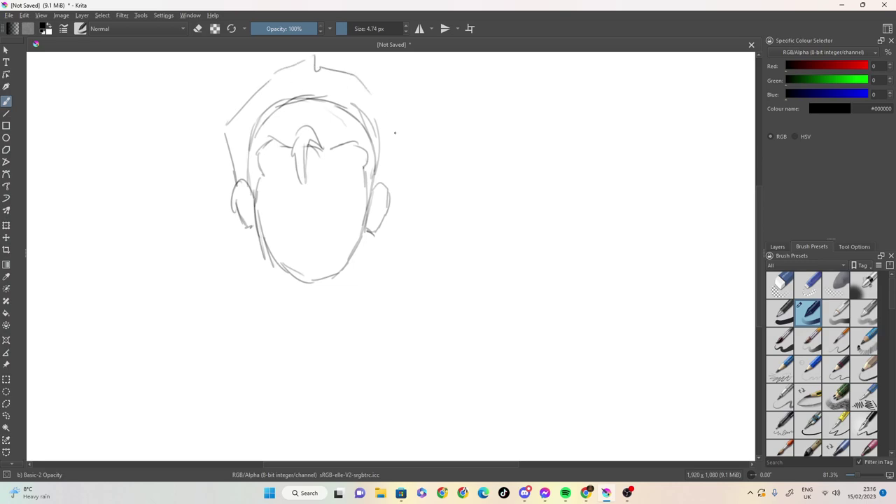
pyautogui.moveTo(384, 175); pyautogui.dragTo(390, 136)
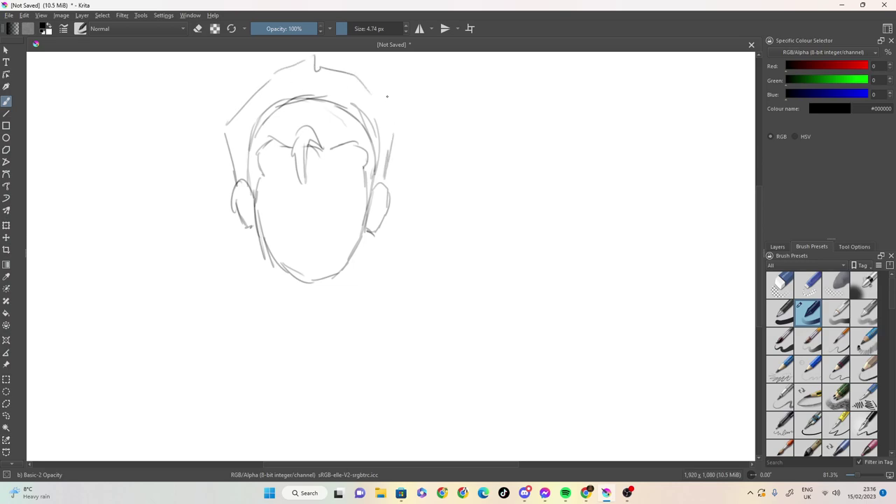
pyautogui.moveTo(371, 89)
pyautogui.mouseDown()
pyautogui.moveTo(400, 131)
pyautogui.moveTo(390, 143)
pyautogui.mouseUp()
# - Draw angled frowning eyebrows with brow creases and outline two narrow eyes beneath them
pyautogui.moveTo(276, 185)
pyautogui.mouseDown()
pyautogui.moveTo(302, 198)
pyautogui.moveTo(269, 186)
pyautogui.mouseUp()
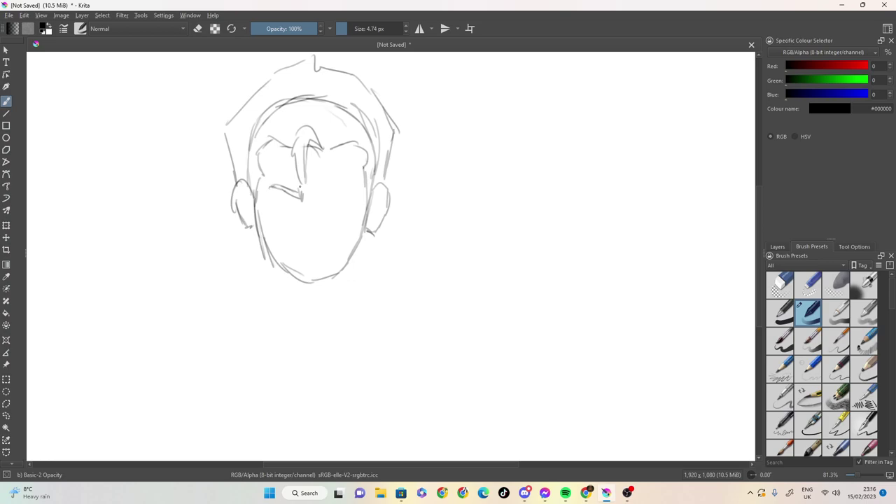
pyautogui.moveTo(325, 193)
pyautogui.mouseDown()
pyautogui.moveTo(357, 189)
pyautogui.moveTo(305, 200)
pyautogui.mouseUp()
pyautogui.moveTo(305, 200); pyautogui.dragTo(275, 187)
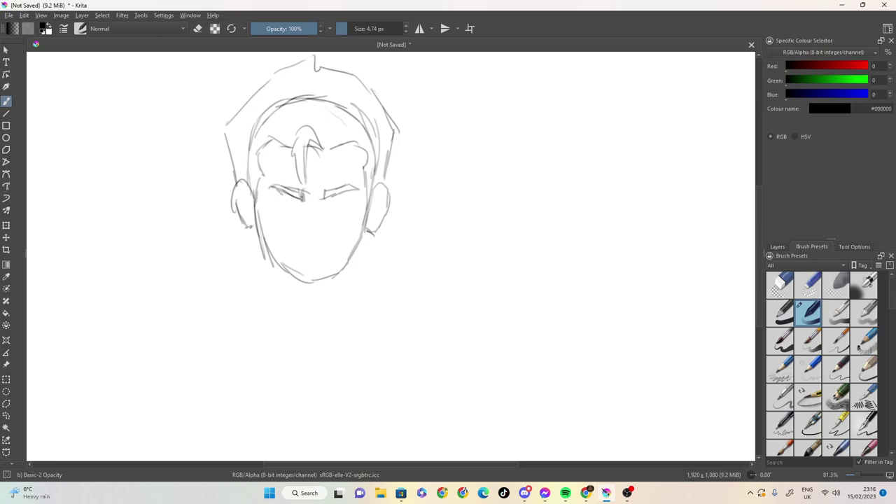
pyautogui.moveTo(309, 198)
pyautogui.mouseDown()
pyautogui.moveTo(321, 200)
pyautogui.moveTo(319, 191)
pyautogui.mouseUp()
pyautogui.moveTo(273, 205)
pyautogui.mouseDown()
pyautogui.moveTo(293, 204)
pyautogui.moveTo(274, 203)
pyautogui.moveTo(297, 214)
pyautogui.moveTo(350, 200)
pyautogui.moveTo(332, 212)
pyautogui.moveTo(278, 204)
pyautogui.mouseUp()
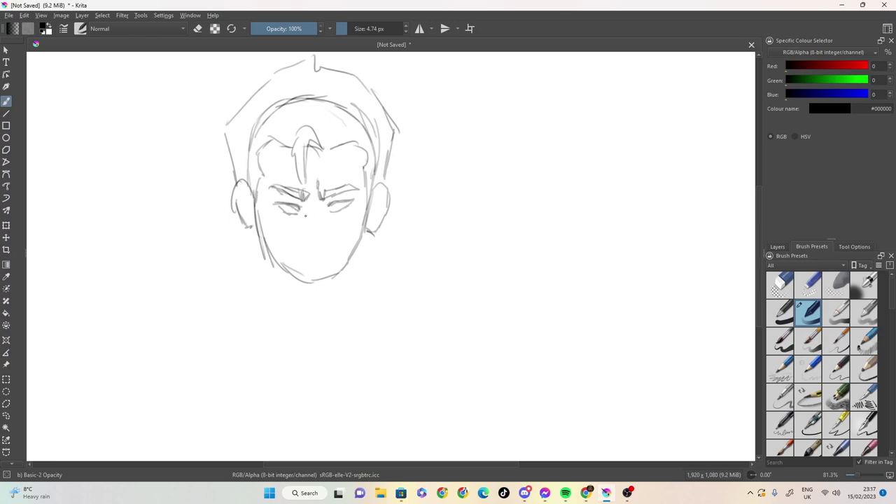
# - Draw a small angular nose and a narrow, tight-lipped mouth in the lower face
pyautogui.moveTo(308, 219)
pyautogui.mouseDown()
pyautogui.moveTo(305, 231)
pyautogui.moveTo(315, 229)
pyautogui.mouseUp()
pyautogui.moveTo(309, 228)
pyautogui.mouseDown()
pyautogui.moveTo(303, 249)
pyautogui.moveTo(327, 252)
pyautogui.mouseUp()
pyautogui.moveTo(296, 246); pyautogui.dragTo(289, 250)
# - Reinforce the contours on both sides of the face and shade the irises in both eyes
pyautogui.moveTo(255, 198); pyautogui.dragTo(262, 239)
pyautogui.moveTo(373, 199); pyautogui.dragTo(366, 222)
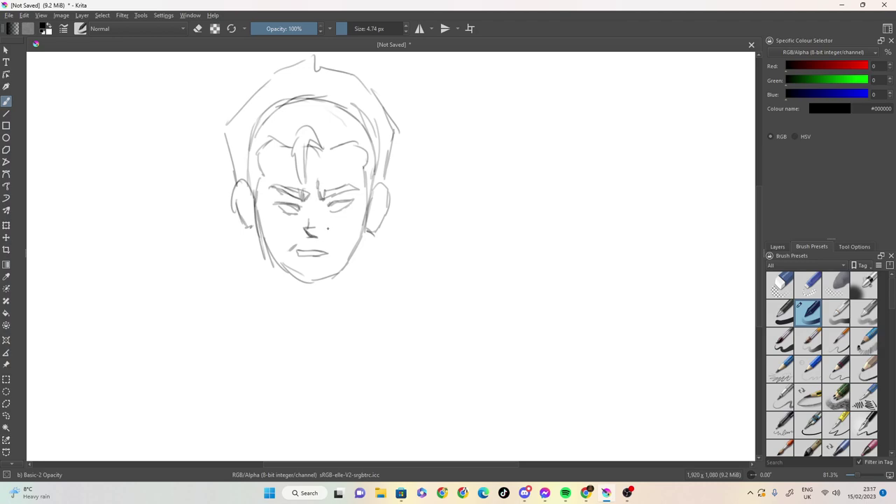
pyautogui.moveTo(339, 205); pyautogui.dragTo(345, 208)
pyautogui.moveTo(283, 207); pyautogui.dragTo(296, 205)
# - Sketch spiky hair ends below both ears and draw the two sides of the neck
pyautogui.moveTo(261, 240)
pyautogui.mouseDown()
pyautogui.moveTo(250, 261)
pyautogui.moveTo(273, 277)
pyautogui.mouseUp()
pyautogui.moveTo(369, 238)
pyautogui.mouseDown()
pyautogui.moveTo(382, 258)
pyautogui.moveTo(373, 269)
pyautogui.moveTo(357, 262)
pyautogui.mouseUp()
pyautogui.moveTo(260, 238); pyautogui.dragTo(277, 312)
pyautogui.moveTo(355, 250); pyautogui.dragTo(336, 322)
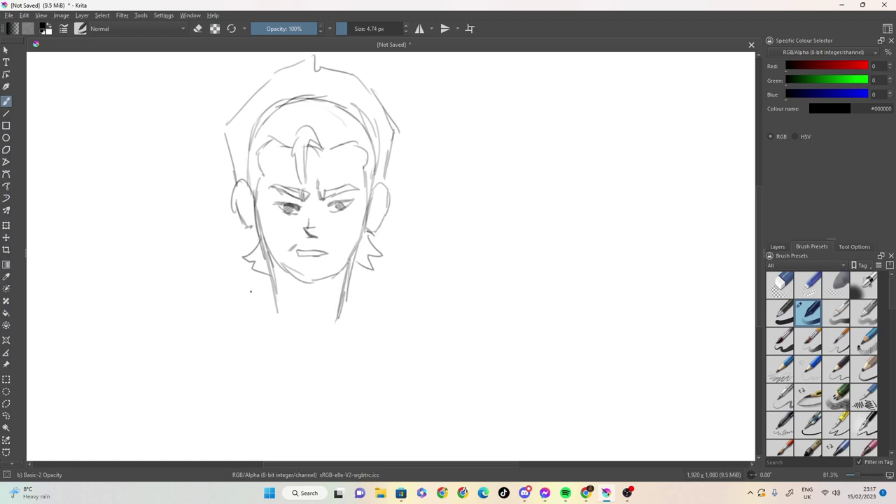
# - Draw both sloping shoulder lines outward from the base of the neck
pyautogui.moveTo(269, 277); pyautogui.dragTo(195, 320)
pyautogui.moveTo(248, 287); pyautogui.dragTo(175, 342)
pyautogui.moveTo(354, 280); pyautogui.dragTo(434, 319)
pyautogui.moveTo(386, 290); pyautogui.dragTo(476, 350)
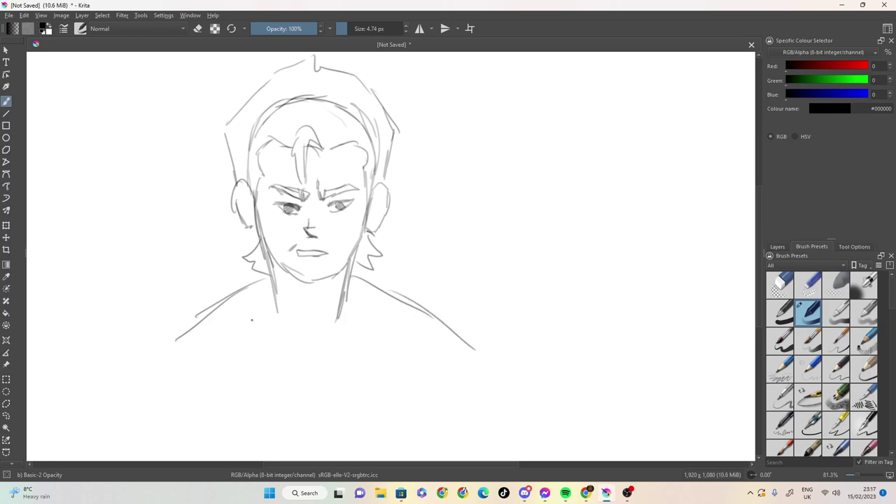
# - Draw the pointed shirt collar flap on the viewer's left and extend the neck lines down into the shirt opening
pyautogui.moveTo(275, 294); pyautogui.dragTo(284, 382)
pyautogui.moveTo(266, 283)
pyautogui.mouseDown()
pyautogui.moveTo(231, 361)
pyautogui.moveTo(279, 356)
pyautogui.moveTo(227, 365)
pyautogui.moveTo(255, 296)
pyautogui.mouseUp()
pyautogui.moveTo(241, 339); pyautogui.dragTo(269, 284)
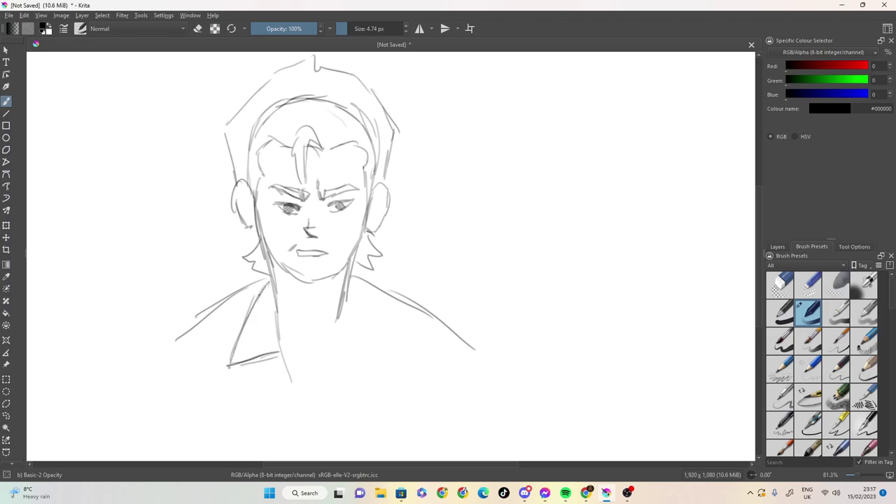
pyautogui.moveTo(348, 280); pyautogui.dragTo(334, 360)
# - Outline the shadow cast by the chin on the neck and fill it with diagonal hatching
pyautogui.moveTo(322, 280); pyautogui.dragTo(273, 297)
pyautogui.moveTo(277, 259)
pyautogui.mouseDown()
pyautogui.moveTo(316, 280)
pyautogui.moveTo(333, 276)
pyautogui.moveTo(355, 248)
pyautogui.moveTo(331, 277)
pyautogui.mouseUp()
pyautogui.moveTo(275, 298)
pyautogui.mouseDown()
pyautogui.moveTo(314, 280)
pyautogui.moveTo(287, 270)
pyautogui.mouseUp()
pyautogui.moveTo(272, 277); pyautogui.dragTo(283, 267)
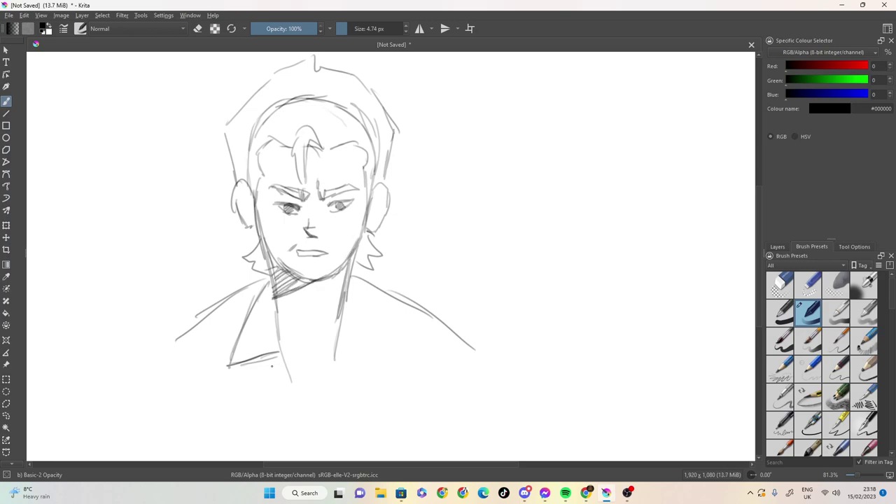
# - Draw the curved undershirt neckline and complete the open collar with the viewer's-right flap and the lower lapels
pyautogui.moveTo(283, 359)
pyautogui.mouseDown()
pyautogui.moveTo(322, 369)
pyautogui.moveTo(336, 358)
pyautogui.mouseUp()
pyautogui.moveTo(356, 280)
pyautogui.mouseDown()
pyautogui.moveTo(396, 351)
pyautogui.moveTo(354, 349)
pyautogui.moveTo(367, 377)
pyautogui.moveTo(316, 405)
pyautogui.moveTo(337, 360)
pyautogui.moveTo(298, 403)
pyautogui.moveTo(301, 413)
pyautogui.mouseUp()
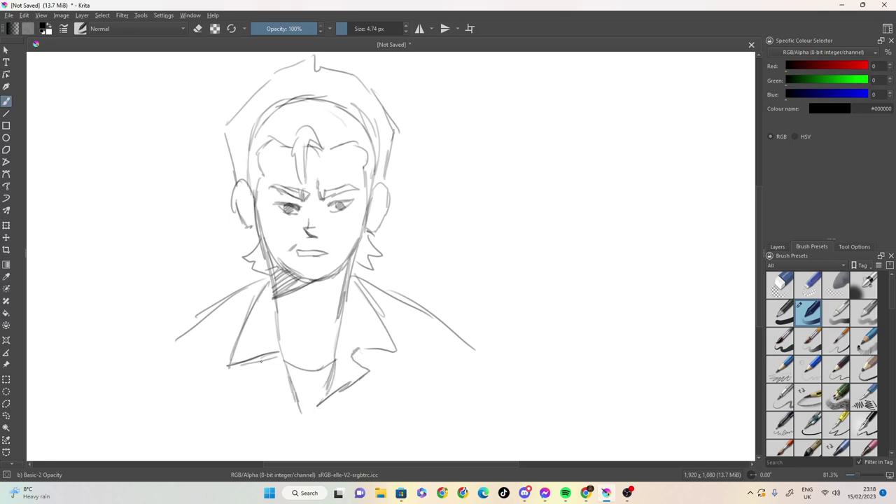
pyautogui.moveTo(257, 375)
pyautogui.mouseDown()
pyautogui.moveTo(277, 382)
pyautogui.moveTo(298, 413)
pyautogui.mouseUp()
pyautogui.moveTo(306, 323)
pyautogui.mouseDown()
pyautogui.moveTo(304, 311)
pyautogui.moveTo(306, 324)
pyautogui.mouseUp()
# - Draw the sleeve and torso side lines running down from both shoulders
pyautogui.moveTo(202, 317)
pyautogui.mouseDown()
pyautogui.moveTo(164, 348)
pyautogui.moveTo(194, 443)
pyautogui.mouseUp()
pyautogui.moveTo(163, 343); pyautogui.dragTo(144, 460)
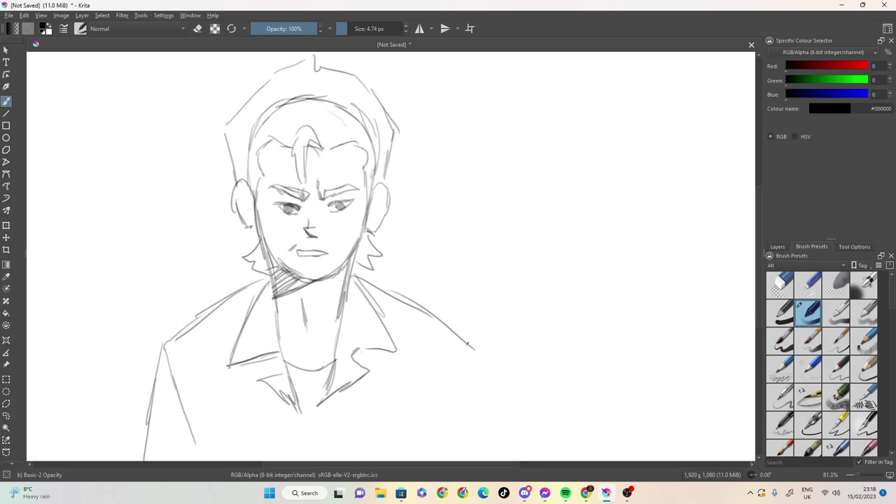
pyautogui.moveTo(466, 339)
pyautogui.mouseDown()
pyautogui.moveTo(455, 407)
pyautogui.moveTo(440, 406)
pyautogui.moveTo(423, 425)
pyautogui.moveTo(429, 459)
pyautogui.mouseUp()
pyautogui.moveTo(471, 355); pyautogui.dragTo(476, 417)
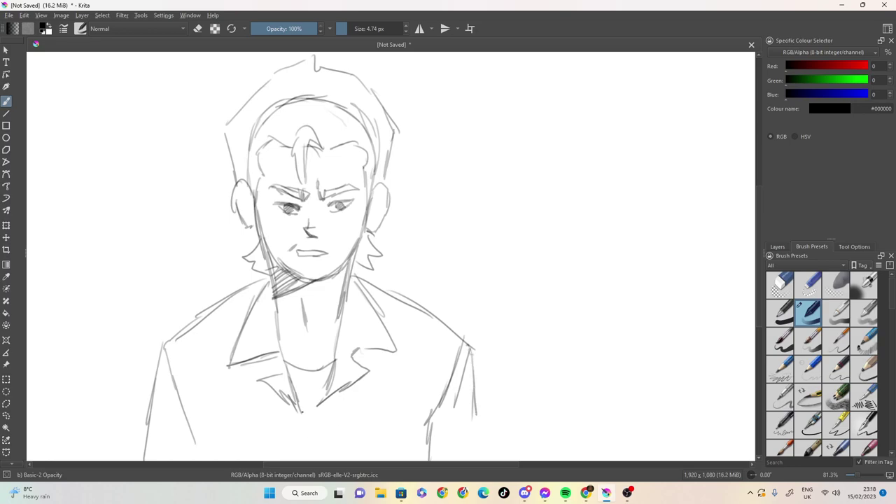
# - Draw the shirt's front opening below the collar and a rectangular chest pocket with a flap beside it
pyautogui.moveTo(320, 405)
pyautogui.mouseDown()
pyautogui.moveTo(304, 422)
pyautogui.moveTo(308, 449)
pyautogui.mouseUp()
pyautogui.moveTo(307, 418); pyautogui.dragTo(307, 462)
pyautogui.moveTo(331, 421)
pyautogui.mouseDown()
pyautogui.moveTo(380, 423)
pyautogui.moveTo(327, 449)
pyautogui.moveTo(327, 458)
pyautogui.mouseUp()
pyautogui.moveTo(339, 426)
pyautogui.mouseDown()
pyautogui.moveTo(389, 424)
pyautogui.moveTo(389, 457)
pyautogui.moveTo(347, 444)
pyautogui.moveTo(358, 440)
pyautogui.mouseUp()
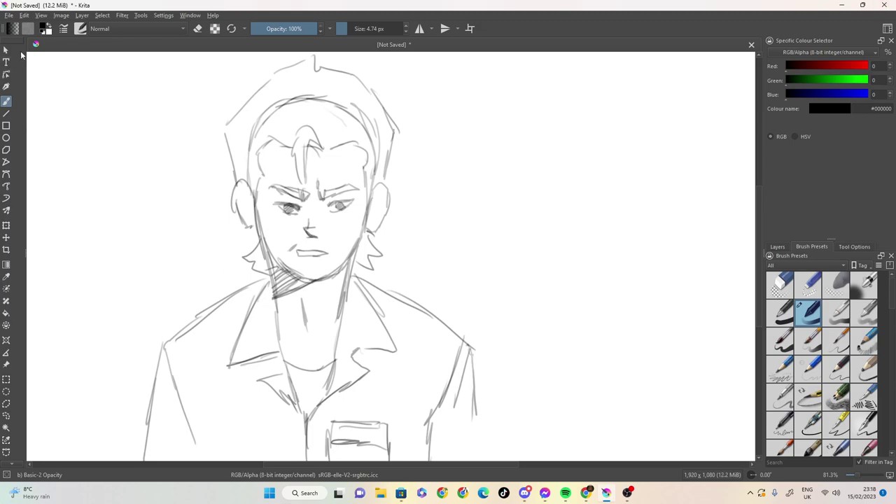
# - Close Krita, saving the drawing as a JPEG image named "tash" with the default export options
pyautogui.click(884, 5)
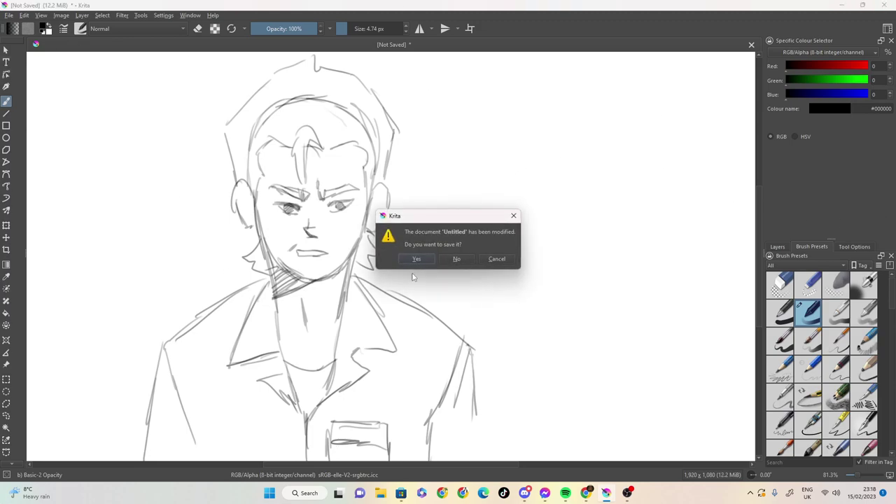
pyautogui.click(413, 260)
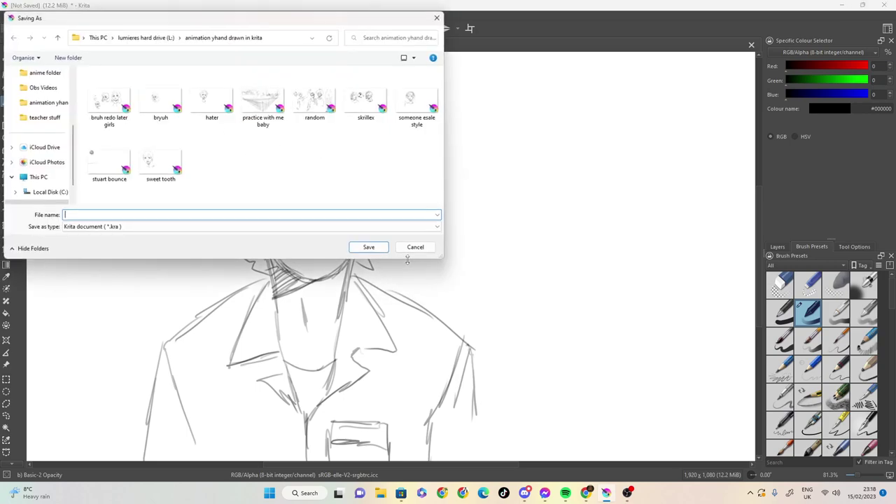
pyautogui.click(126, 226)
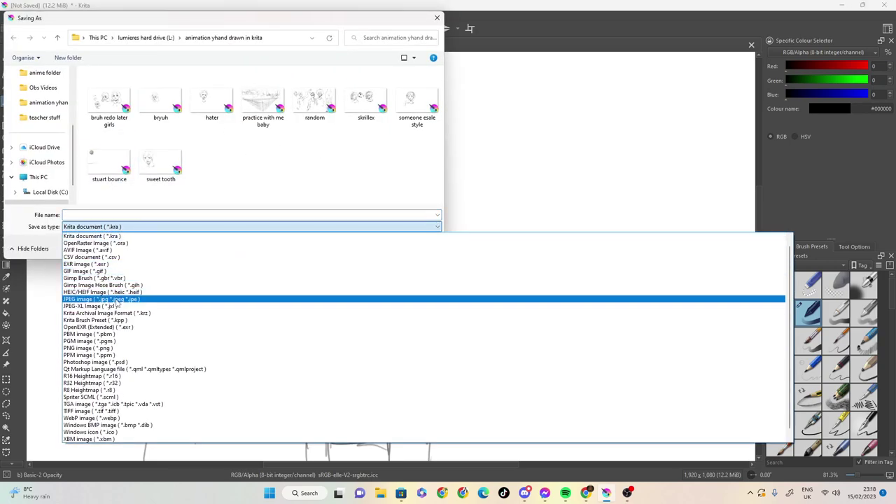
pyautogui.click(105, 299)
pyautogui.click(370, 217)
pyautogui.write('hand')
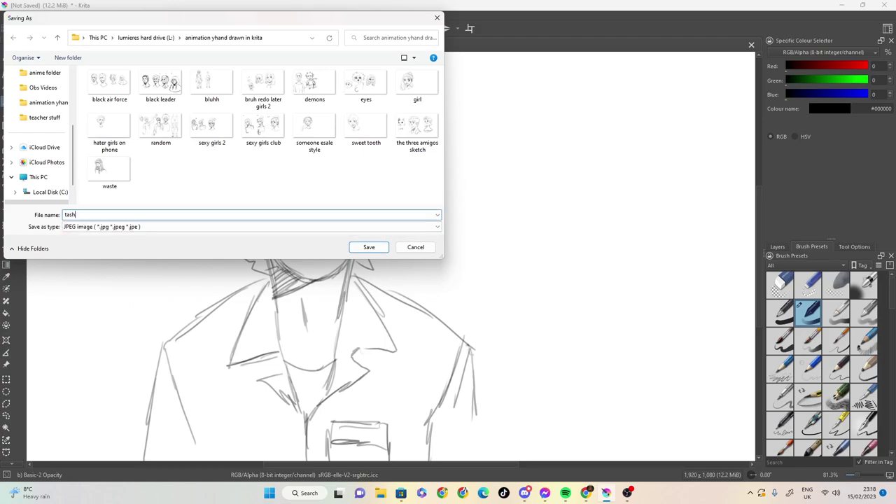
pyautogui.press('Return')
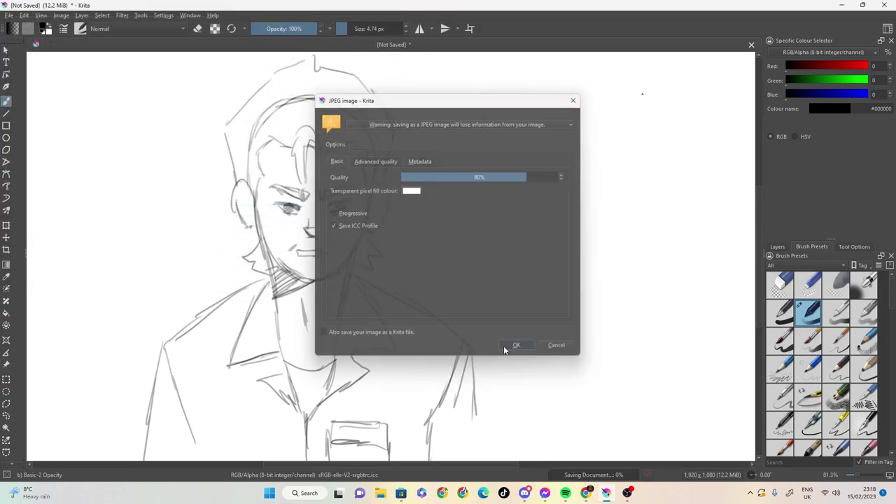
pyautogui.click(516, 346)
pyautogui.click(841, 5)
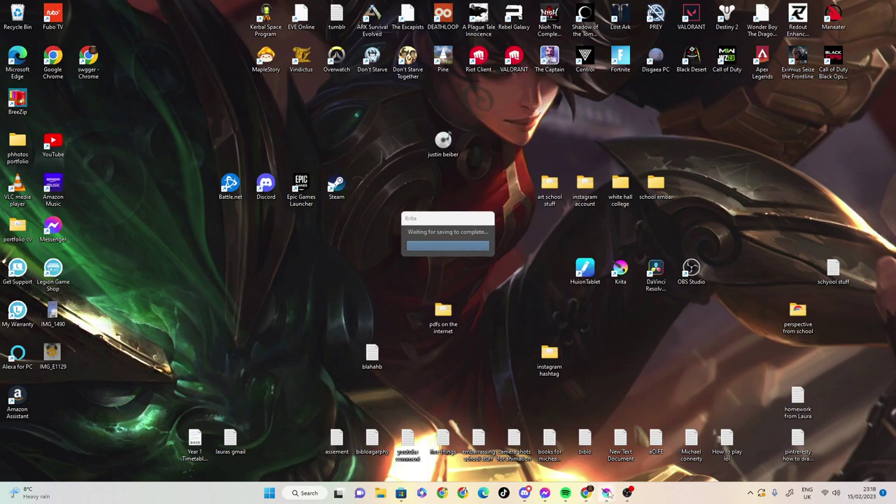
# - Switch to the OBS Studio window
pyautogui.click(595, 493)
pyautogui.click(595, 493)
pyautogui.click(617, 493)
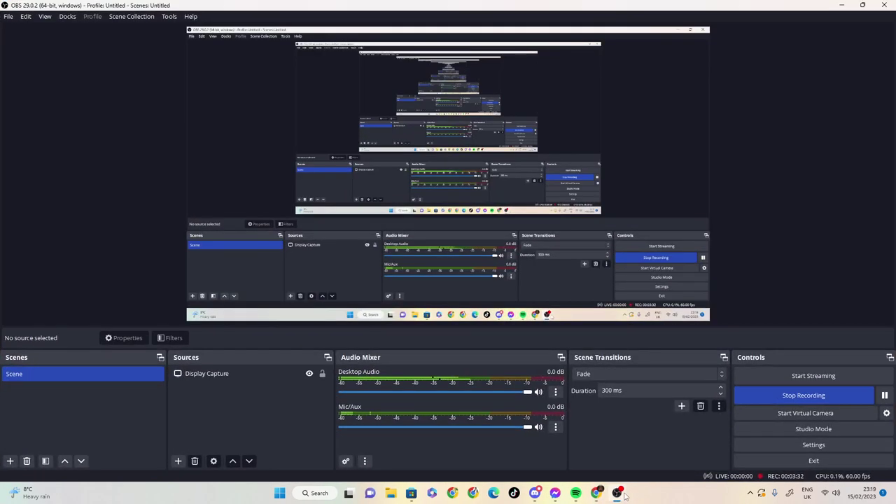